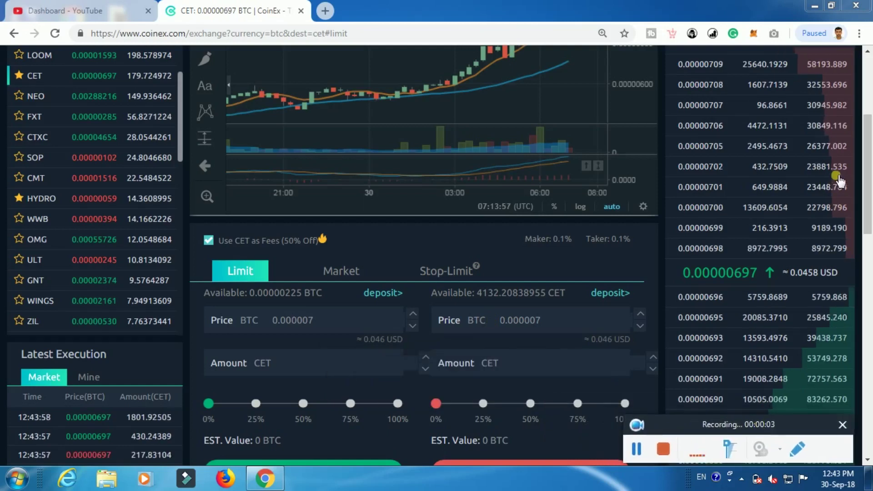
- Scroll down to Current Orders, showing the 4132.20838955 CET stop-limit sell at 0.00000678 BTC
drag(866, 169, 867, 150)
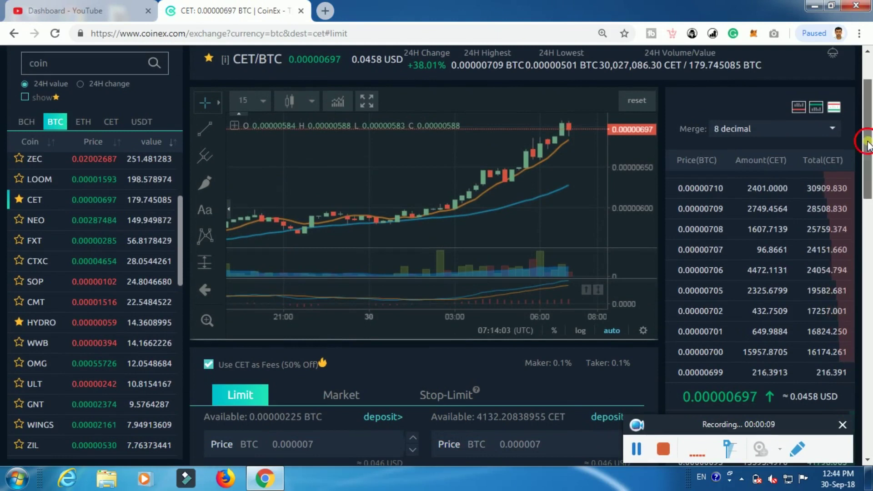
drag(868, 145, 868, 122)
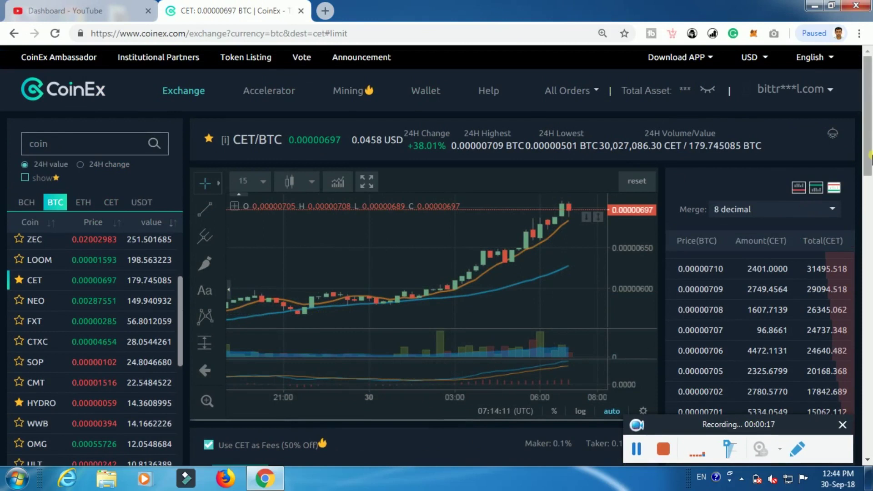
scroll(870, 168, down, 1)
scroll(869, 168, down, 2)
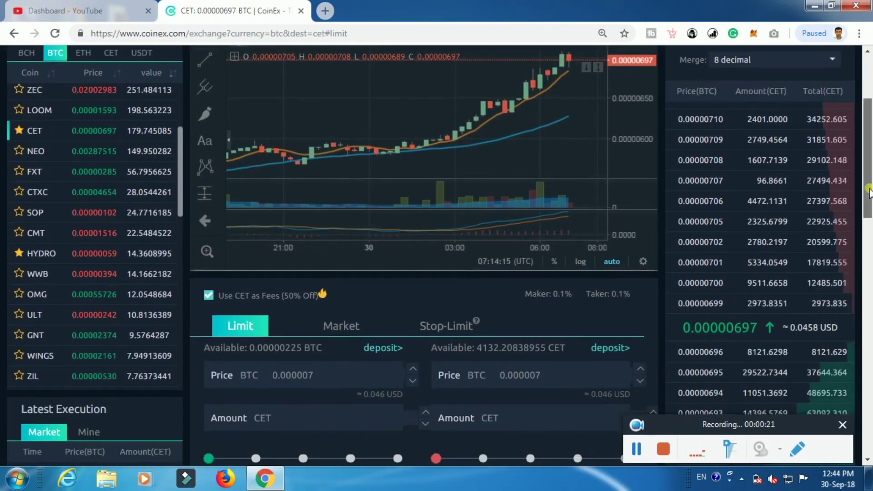
scroll(866, 155, up, 3)
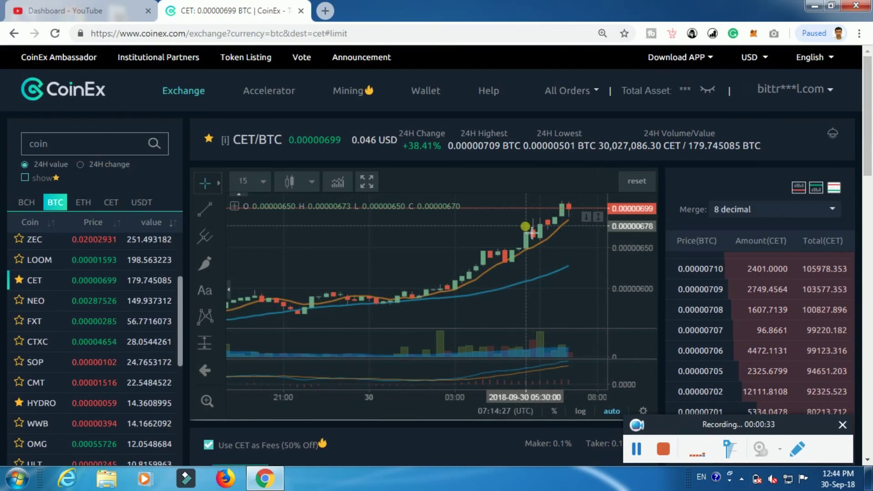
drag(868, 164, 869, 194)
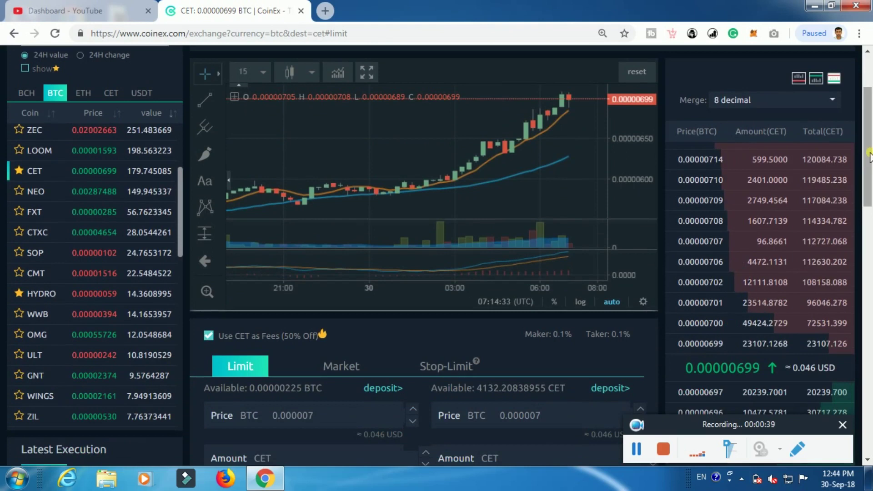
drag(868, 157, 868, 134)
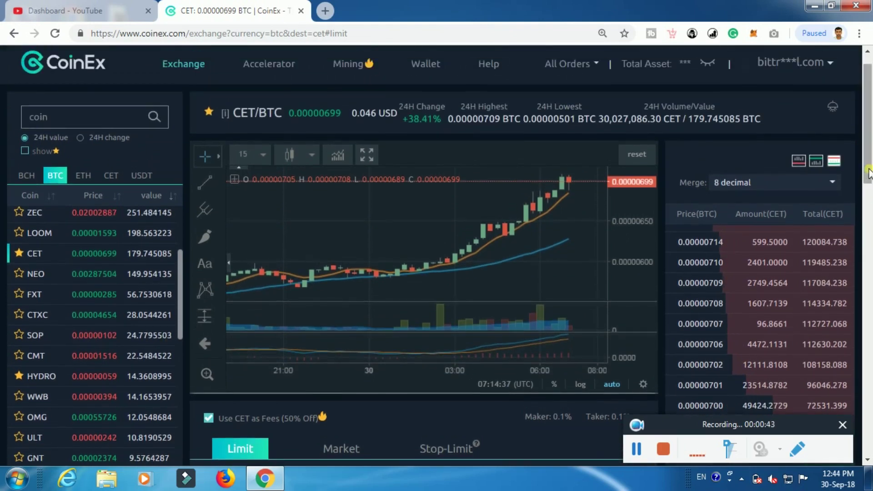
drag(868, 172, 868, 184)
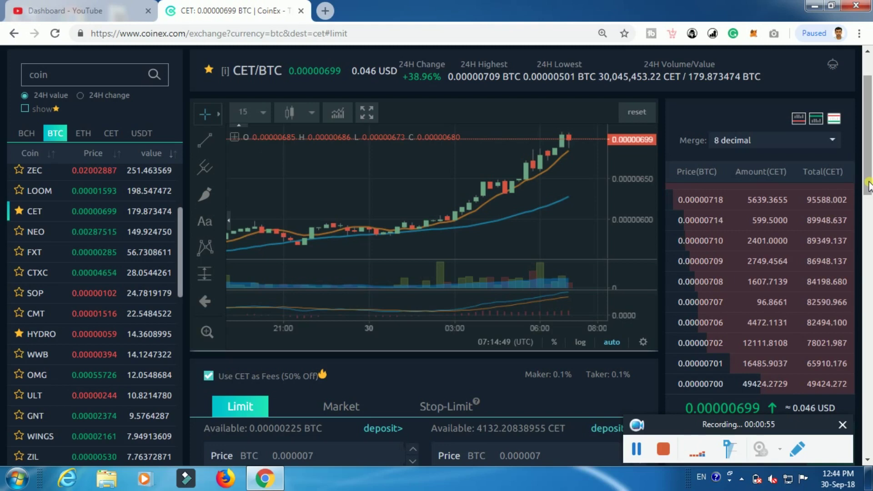
scroll(868, 185, down, 1)
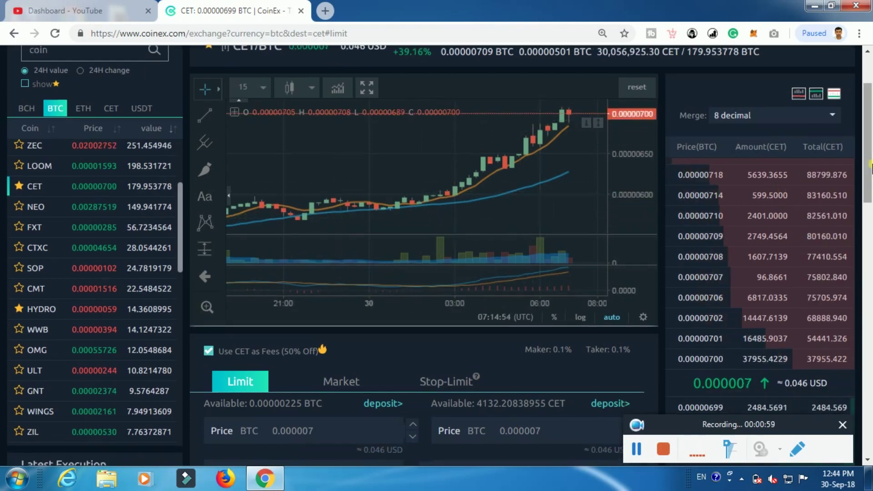
drag(869, 166, 869, 173)
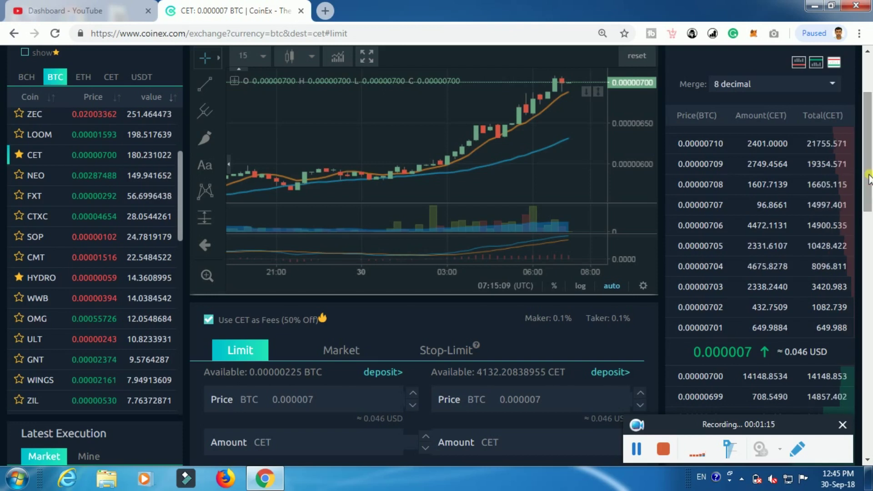
drag(867, 177, 866, 156)
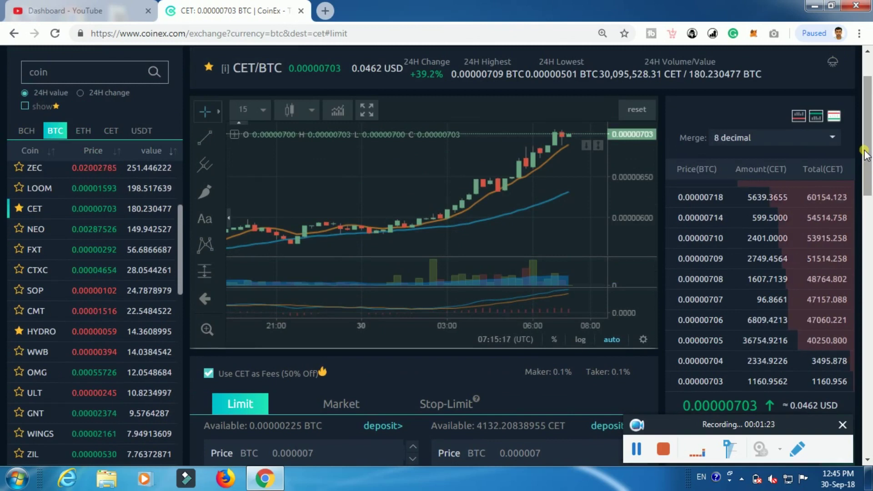
drag(867, 156, 869, 182)
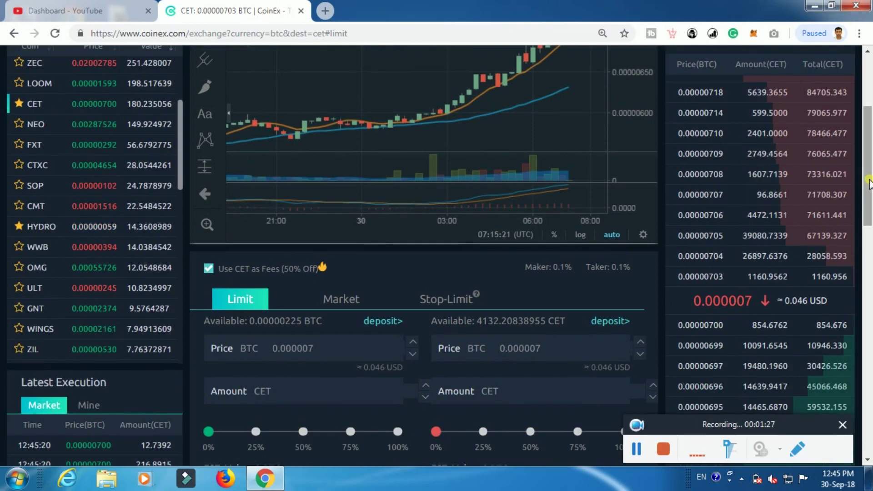
drag(869, 185, 870, 194)
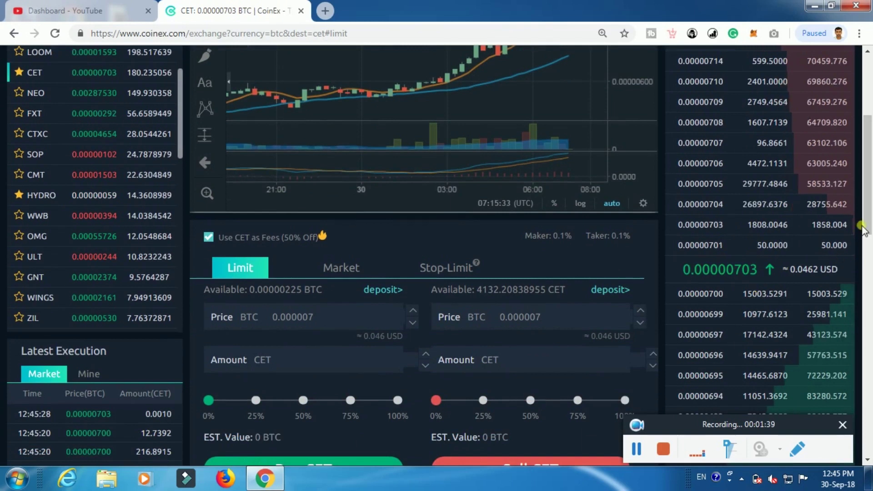
drag(865, 226, 865, 322)
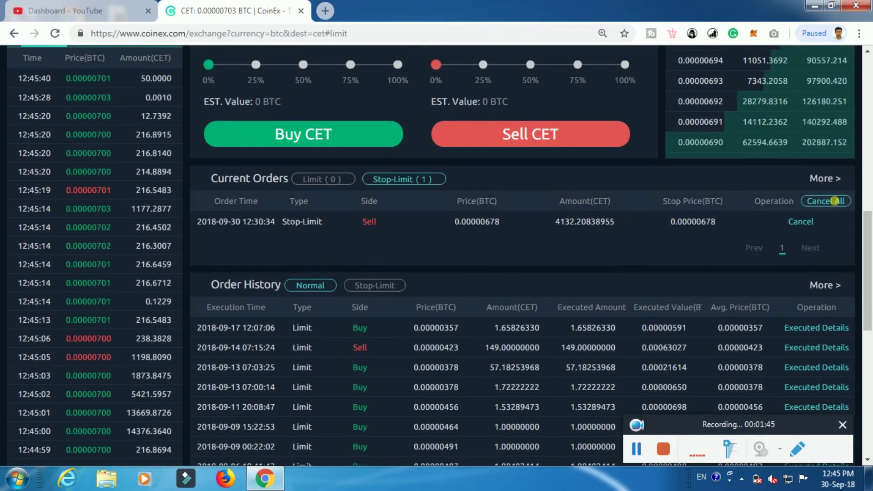
- Cancel all open orders, removing the 4132.20838955 CET stop-limit sell
click(838, 205)
click(448, 281)
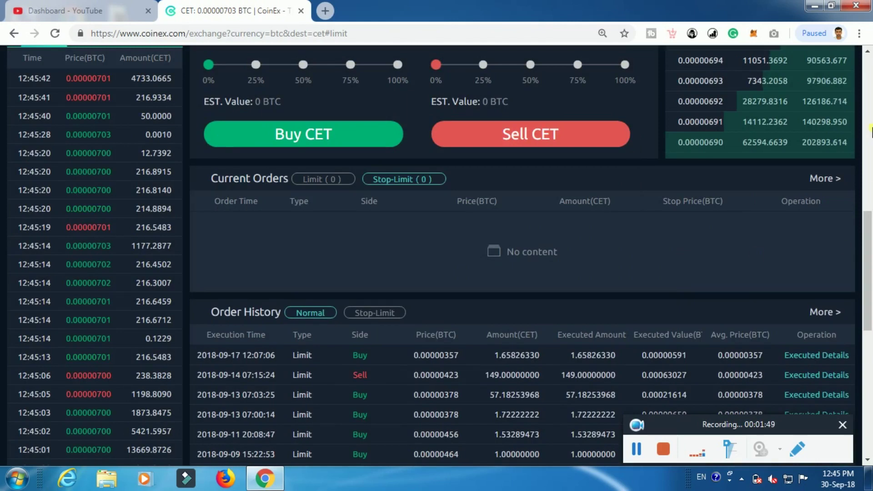
scroll(867, 57, up, 8)
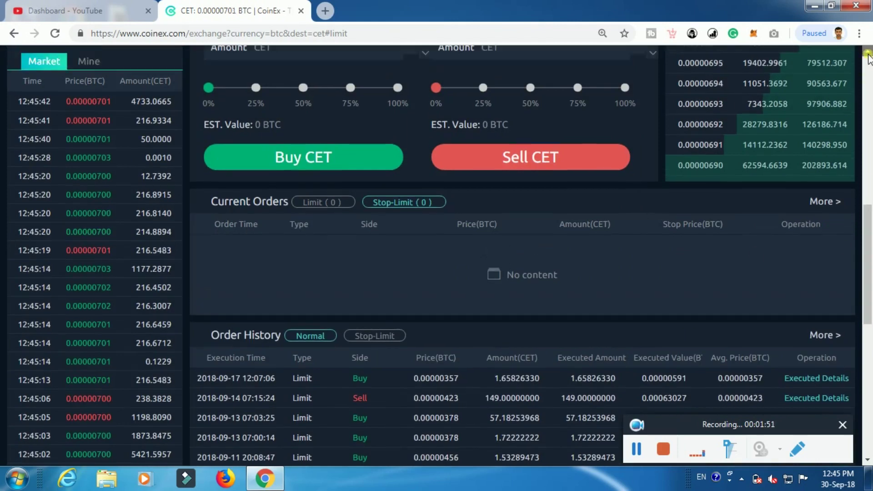
scroll(866, 57, up, 1)
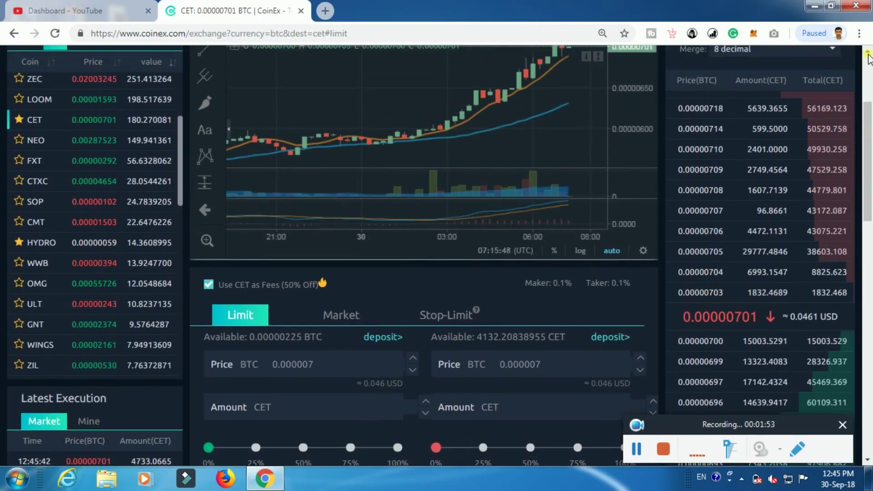
- Back at the top of the page, set the order book to show buy orders only
click(867, 54)
scroll(867, 56, up, 2)
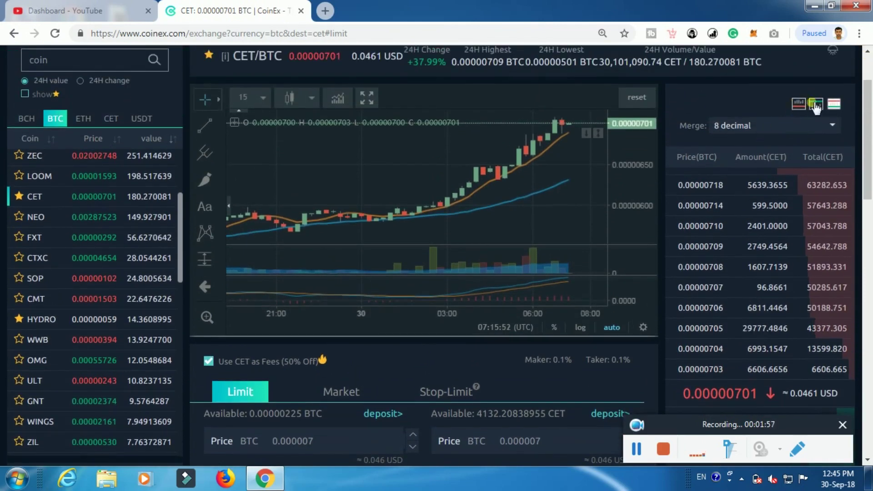
mouse_move(781, 111)
mouse_down()
mouse_move(821, 80)
mouse_move(795, 115)
mouse_up()
click(795, 117)
click(815, 105)
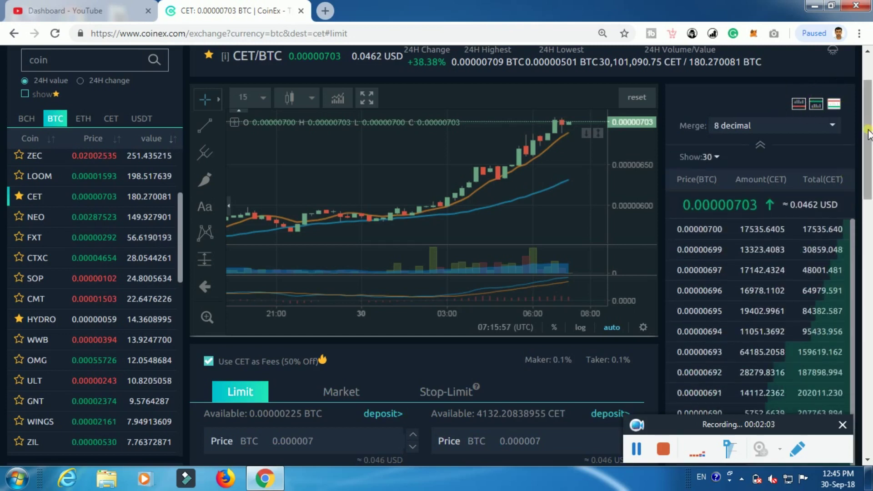
drag(868, 134, 870, 189)
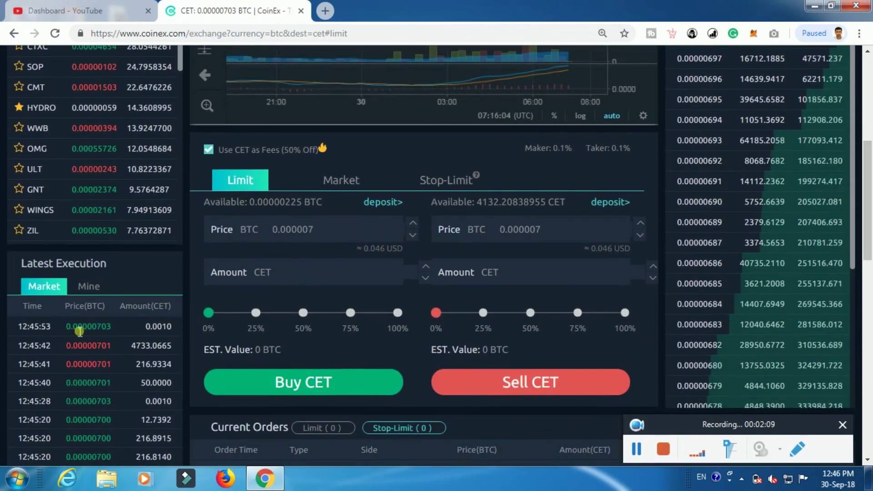
drag(66, 328, 18, 347)
mouse_move(865, 173)
mouse_down()
mouse_move(868, 151)
mouse_move(870, 167)
mouse_up()
click(641, 196)
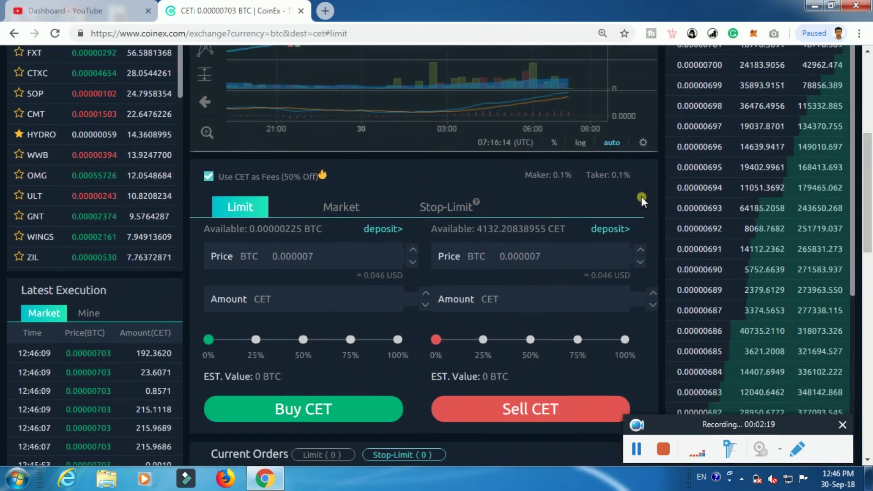
drag(869, 194, 856, 256)
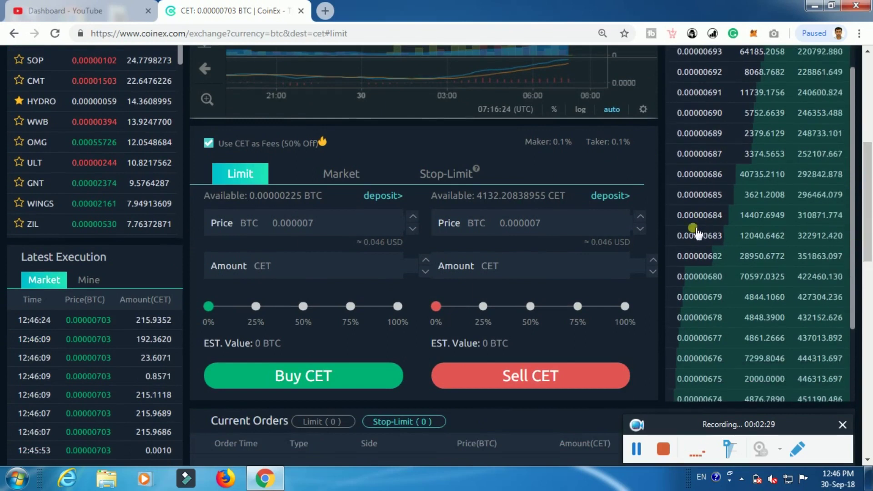
scroll(756, 280, up, 1)
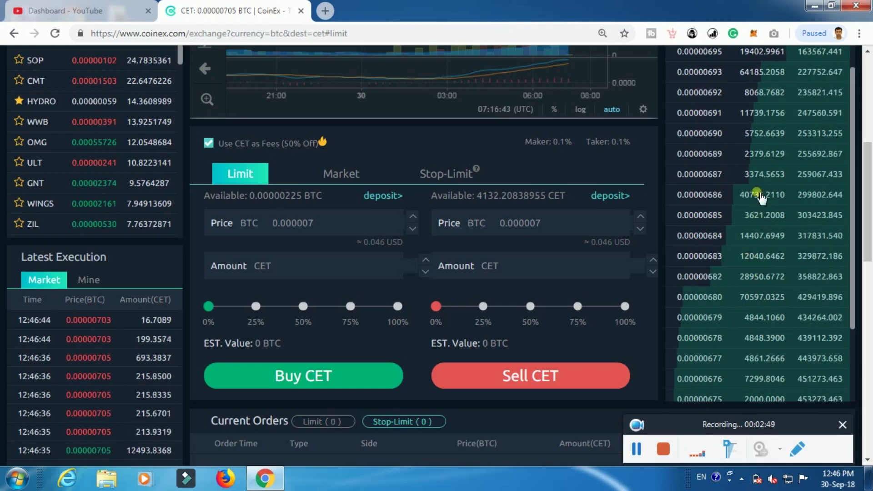
scroll(766, 209, down, 1)
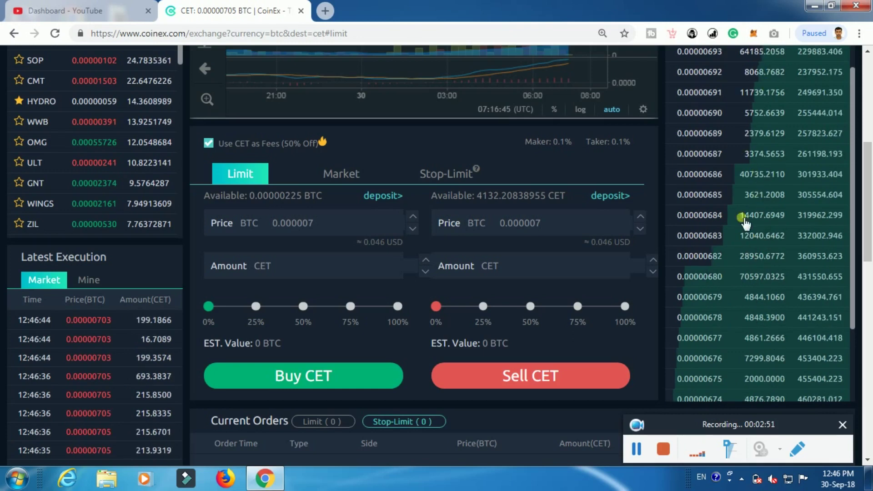
scroll(755, 282, up, 1)
scroll(762, 314, down, 1)
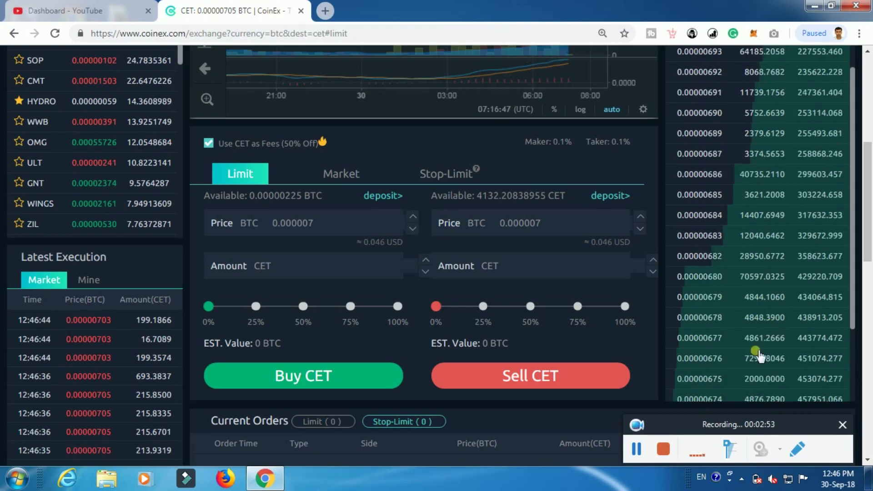
scroll(753, 164, up, 1)
scroll(773, 282, down, 1)
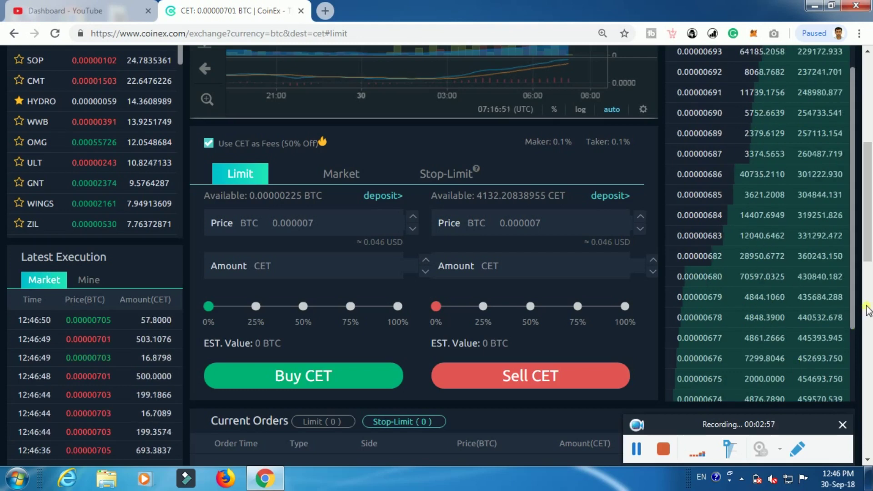
scroll(869, 249, down, 1)
scroll(857, 256, up, 1)
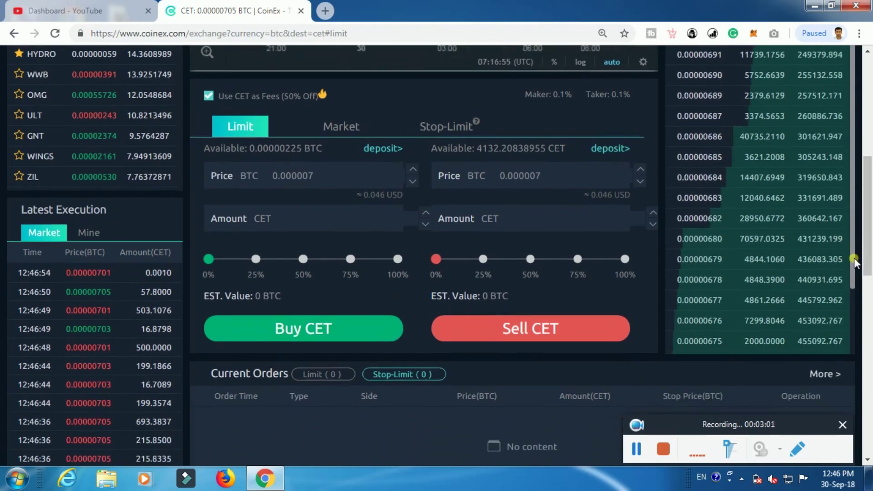
scroll(855, 263, down, 1)
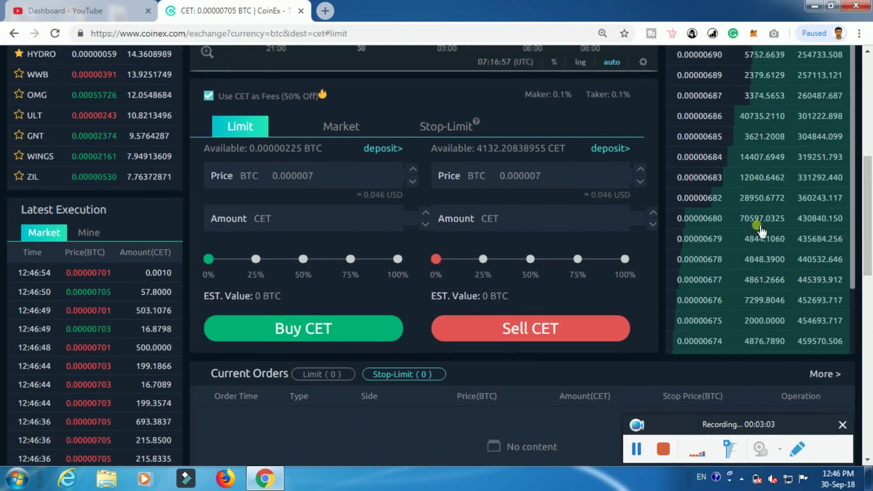
scroll(759, 220, up, 1)
scroll(756, 203, down, 1)
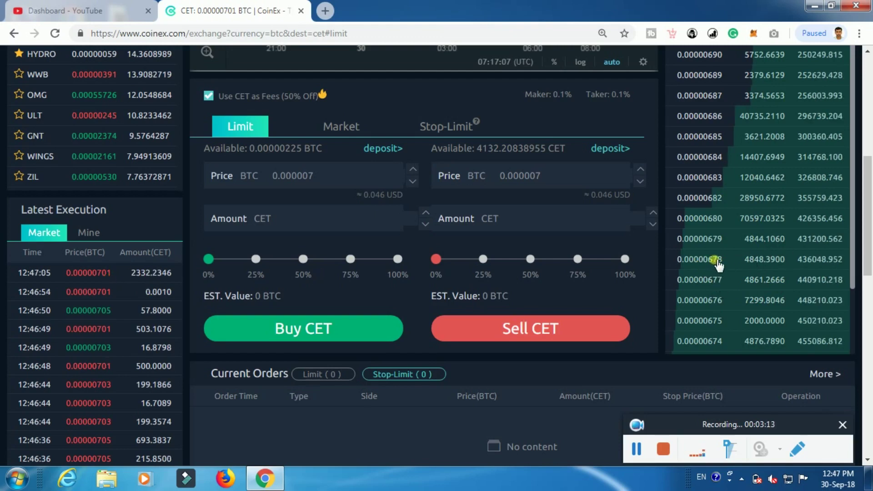
click(713, 239)
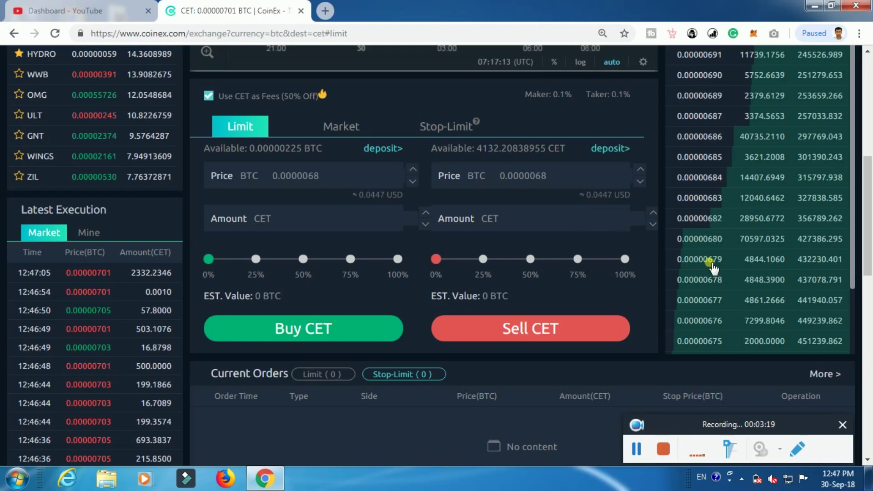
- Take 0.00000679 from the order book as the price and switch the CET/BTC form to Stop-Limit
click(711, 264)
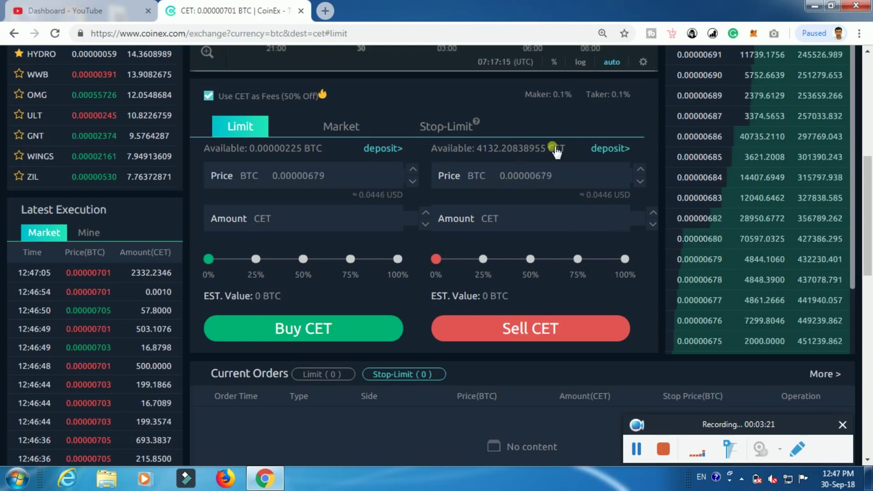
click(446, 130)
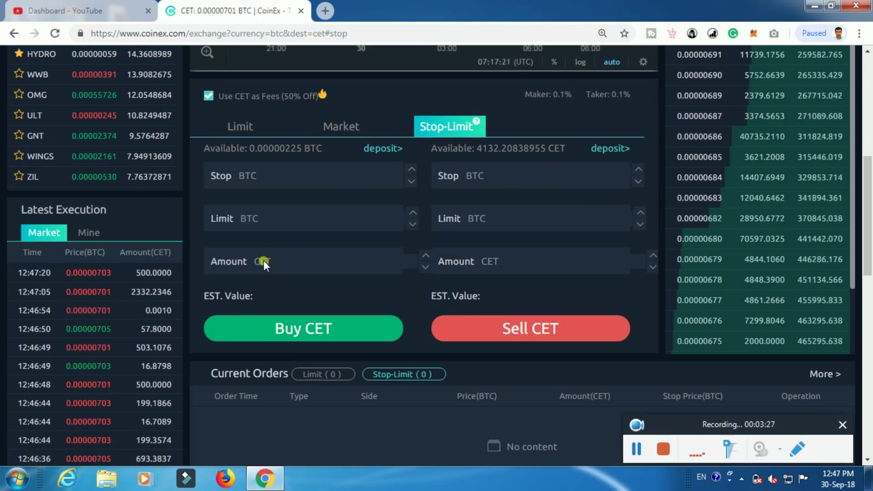
- Set stop and limit to 0.00000679 and amount to the full 4132.20838955 CET, then submit the sell
click(713, 259)
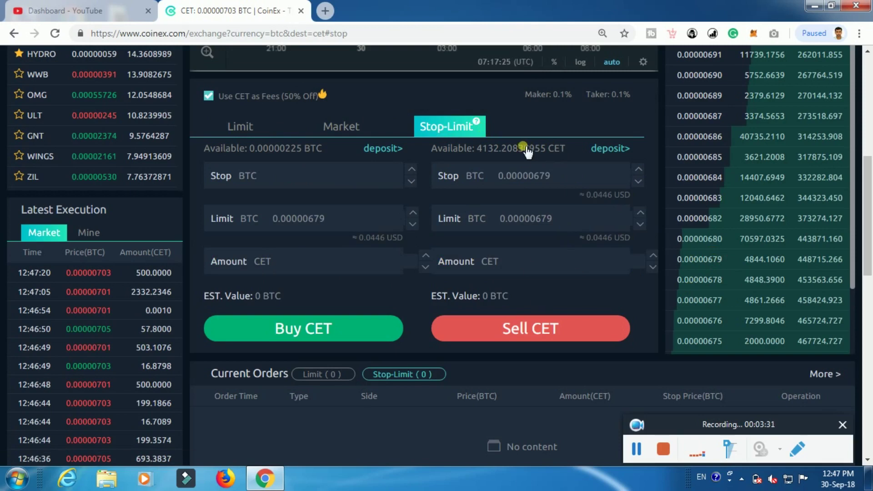
click(487, 150)
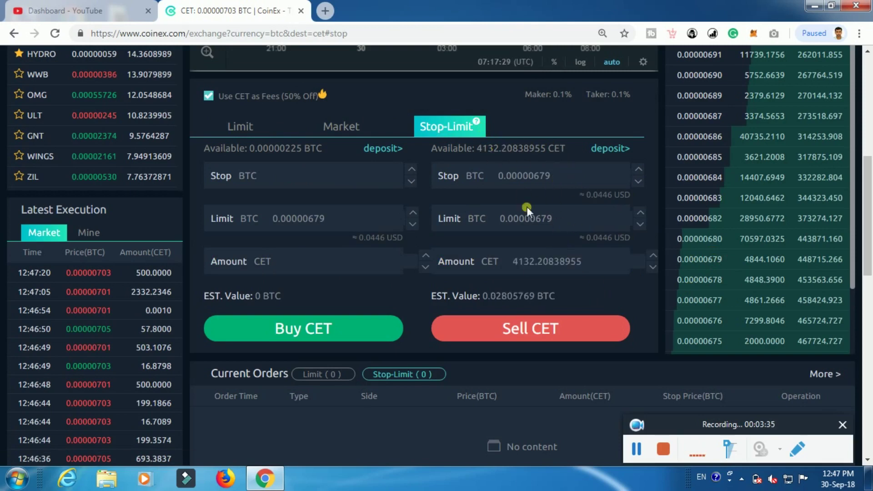
click(546, 327)
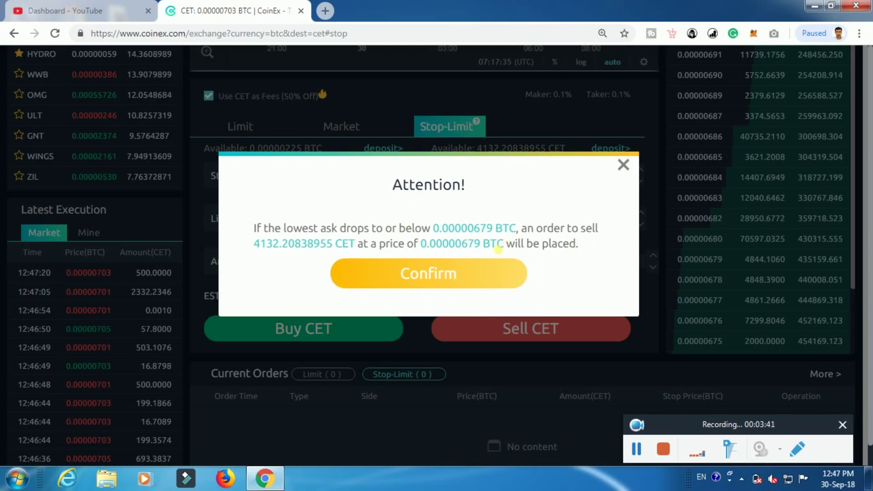
click(437, 277)
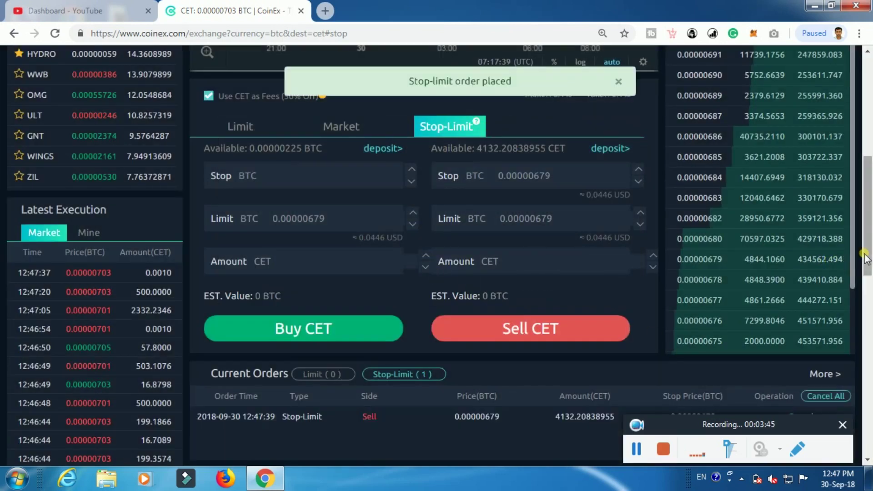
- Check the new 4132.20838955 CET stop-limit sell at 0.00000679 BTC under Current Orders
scroll(865, 258, down, 3)
drag(205, 299, 778, 286)
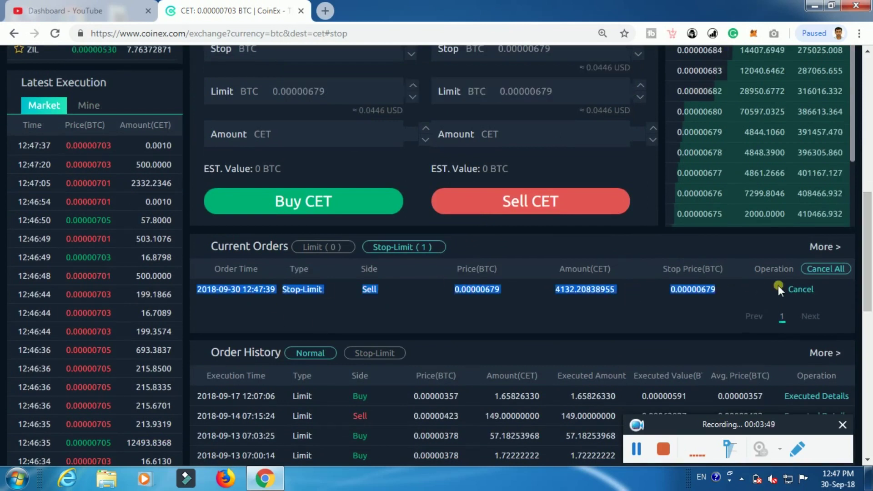
click(520, 308)
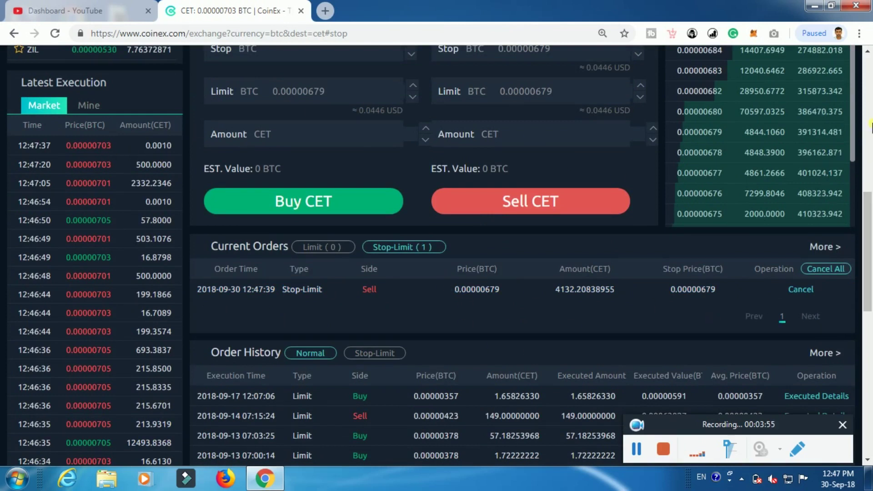
click(867, 54)
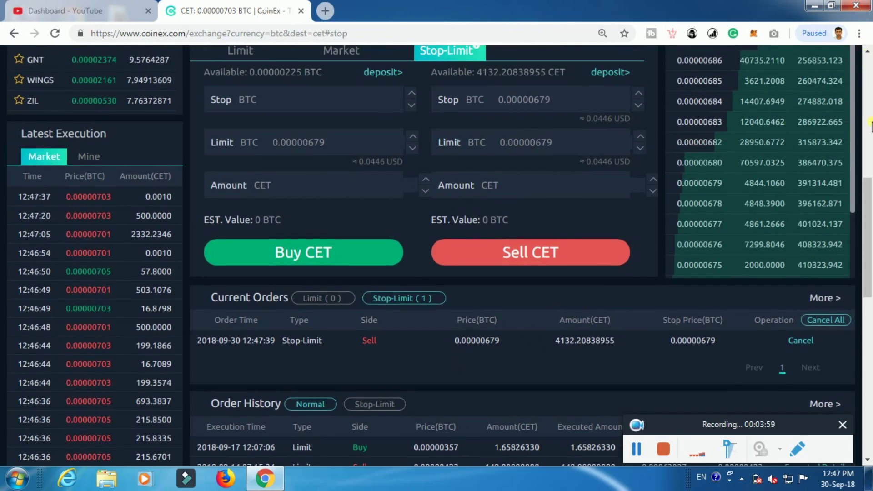
click(868, 54)
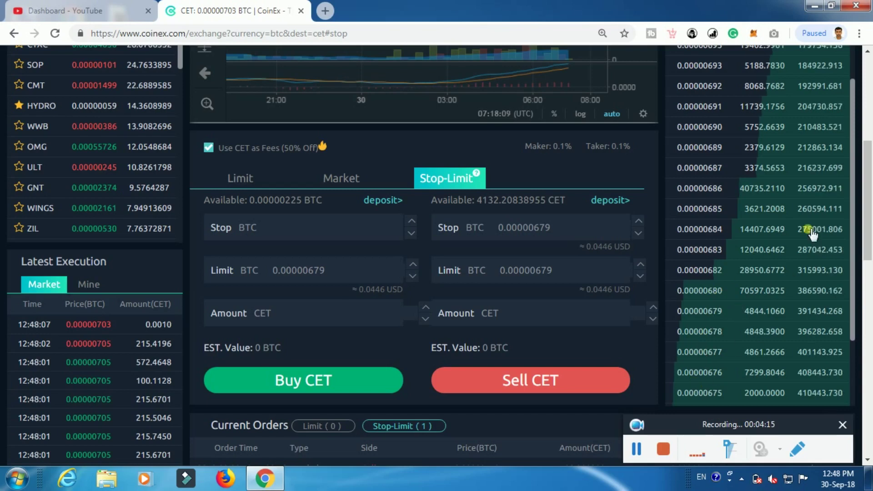
click(867, 53)
click(867, 52)
drag(853, 98, 847, 40)
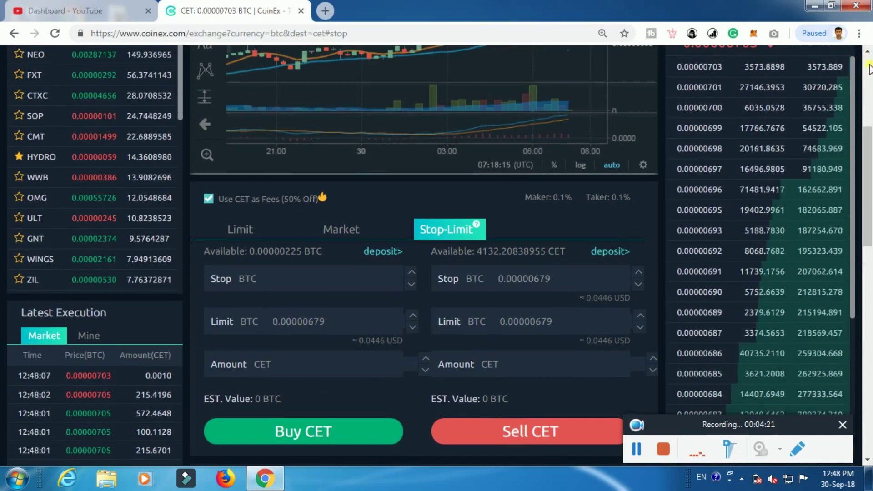